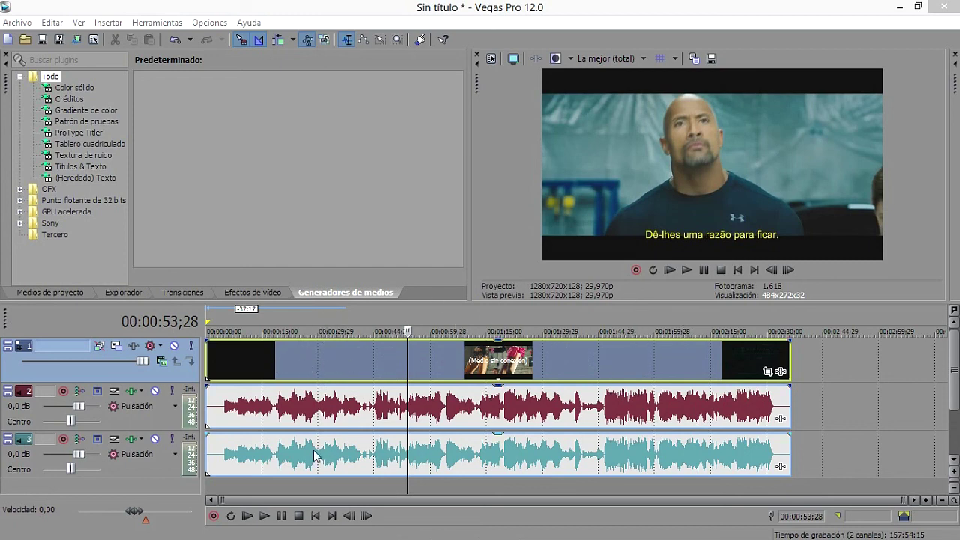
left_click_drag(346, 354, 311, 352)
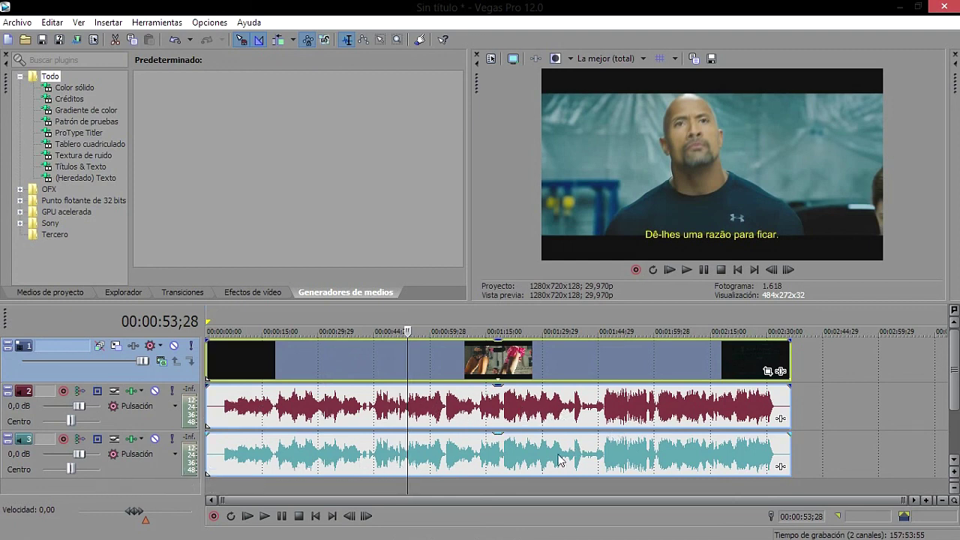
left_click_drag(446, 362, 425, 366)
mouse_move(452, 357)
left_mouse_down()
mouse_move(506, 356)
mouse_move(338, 367)
mouse_move(548, 369)
mouse_move(334, 359)
mouse_move(450, 364)
mouse_move(294, 368)
mouse_move(461, 352)
mouse_move(480, 373)
mouse_move(421, 366)
mouse_move(492, 367)
mouse_move(339, 355)
mouse_move(605, 373)
mouse_move(263, 350)
mouse_move(486, 352)
mouse_move(440, 347)
left_mouse_up()
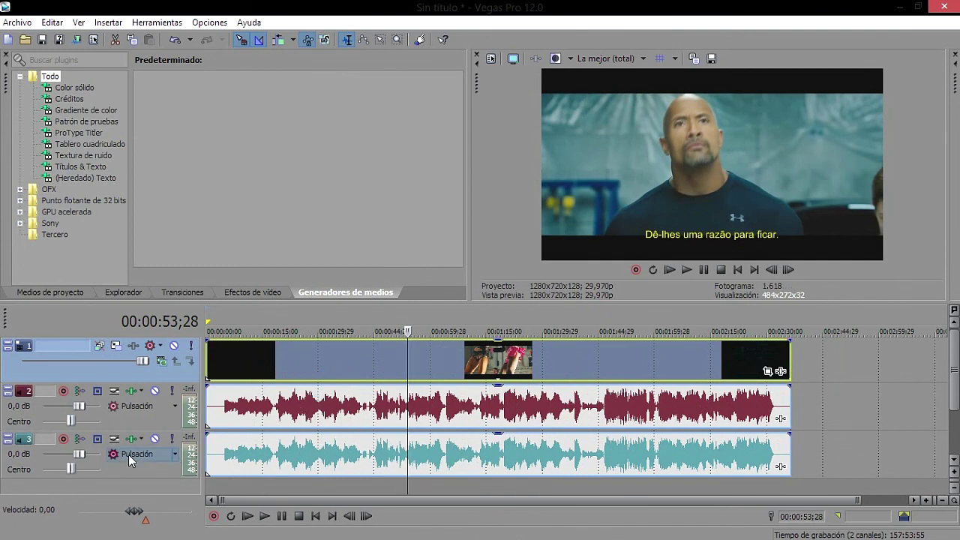
left_click(318, 450)
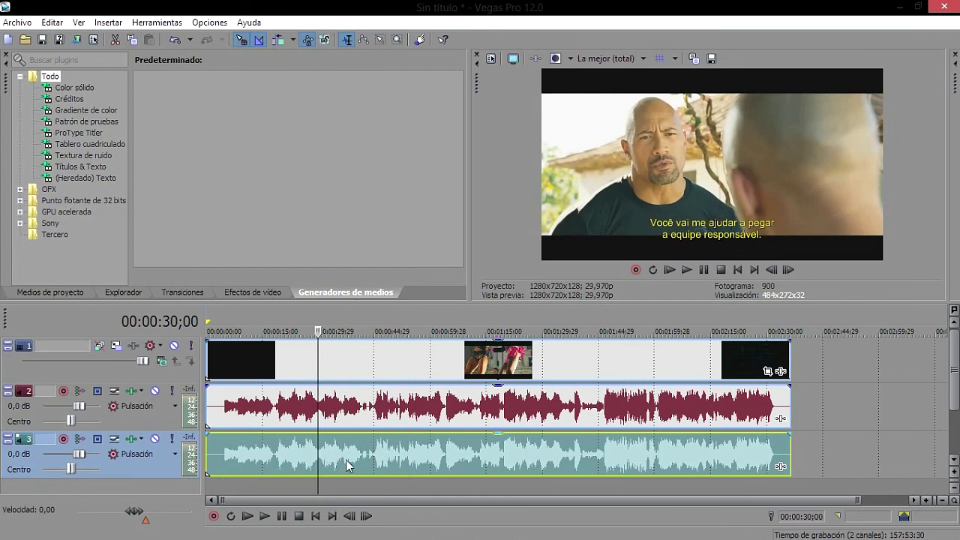
left_click(369, 409)
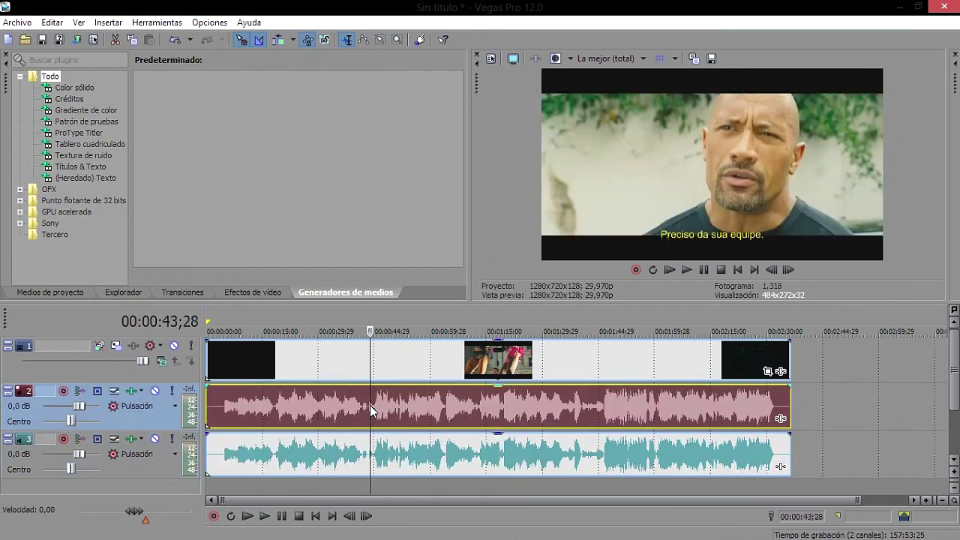
left_click(363, 372)
left_click(363, 371)
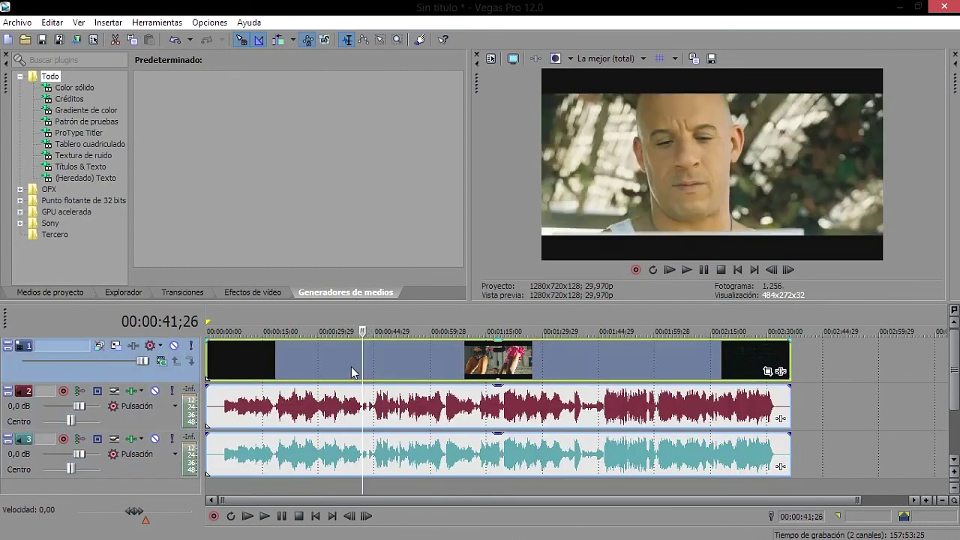
left_click(339, 367)
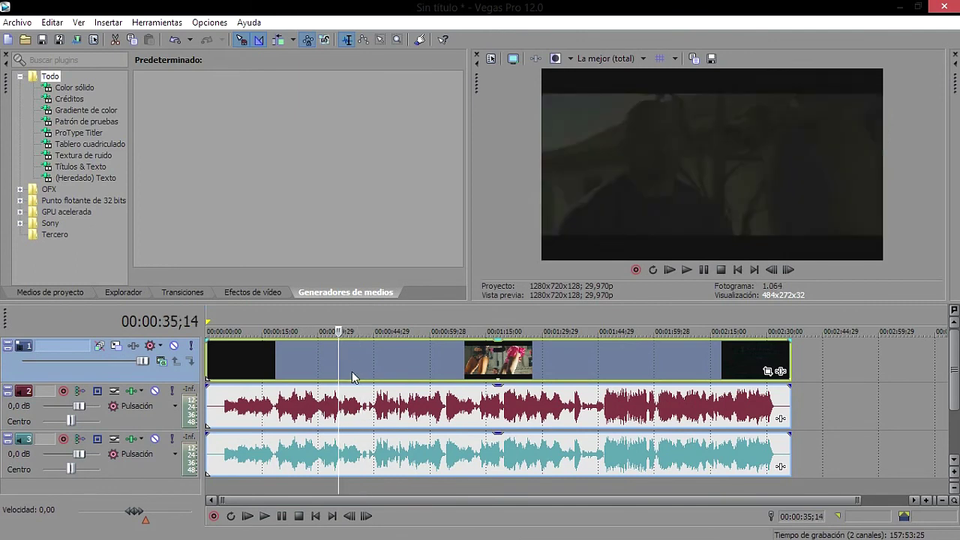
Step: Delete the second audio track (track 3) from the project, keeping the video track and the first audio track
left_click(378, 455)
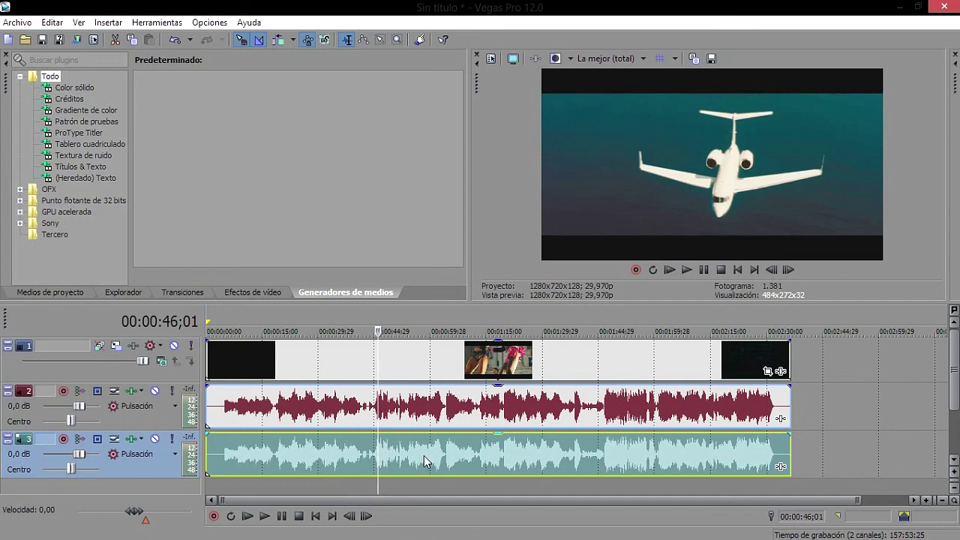
left_click_drag(423, 455, 380, 463)
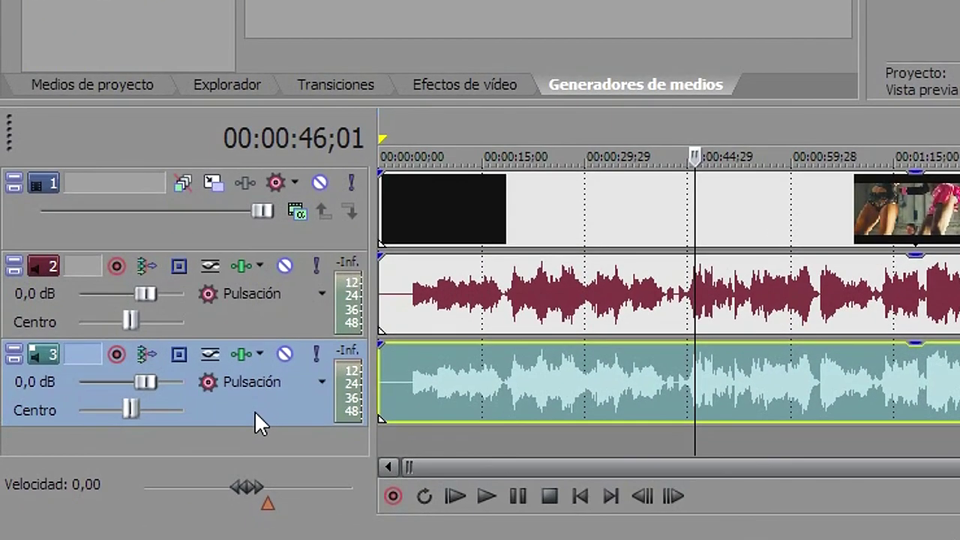
right_click(138, 469)
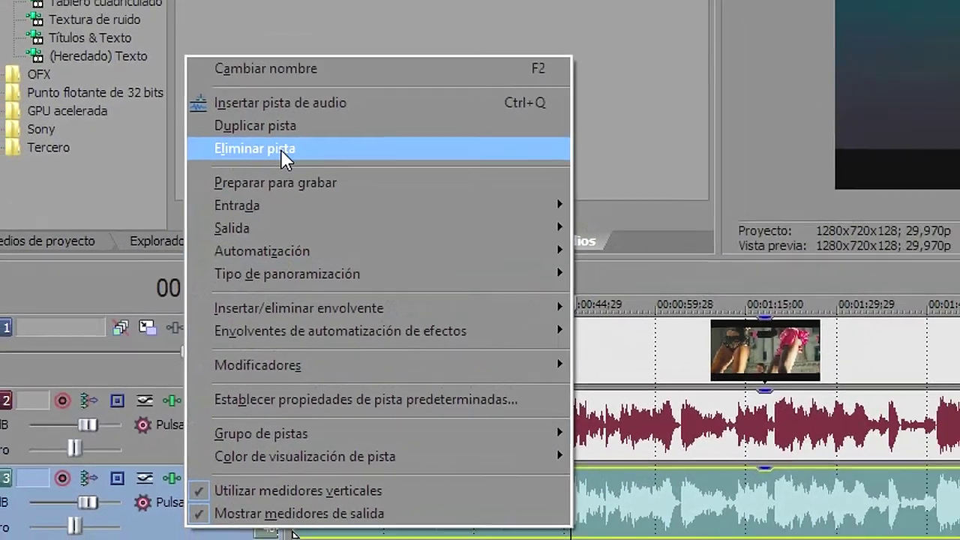
left_click(281, 149)
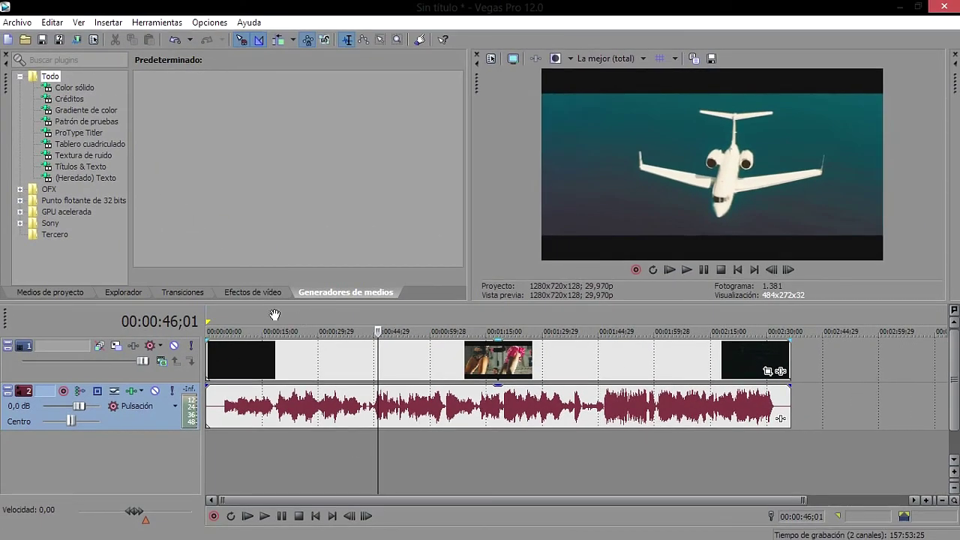
Step: Play the video with its remaining audio from 00:00:22;02 for about five seconds and pause it
left_click(288, 307)
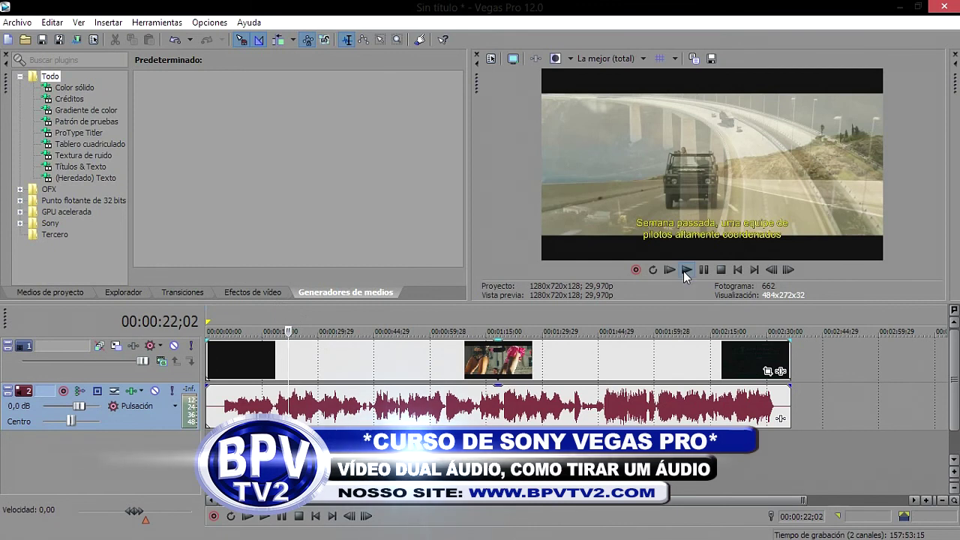
left_click(687, 270)
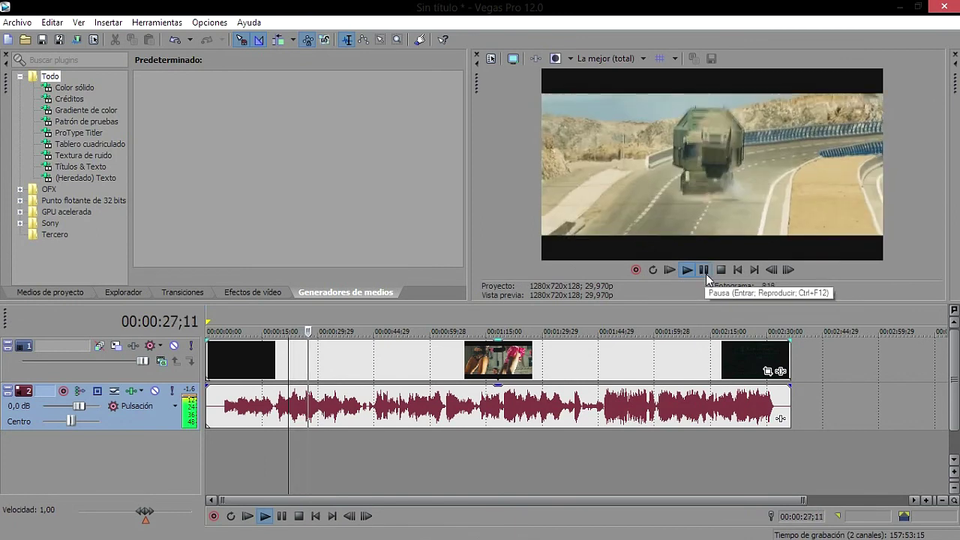
left_click(704, 272)
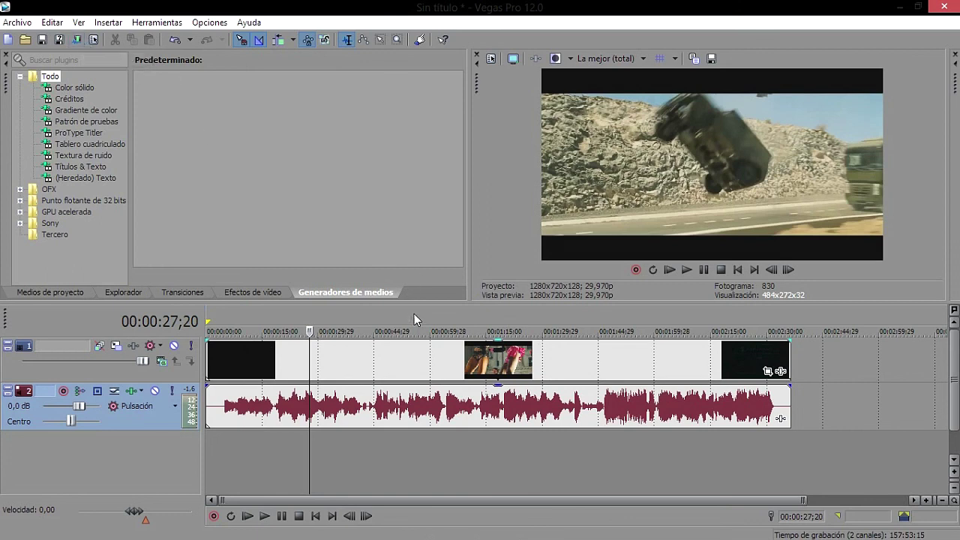
Step: Mark the full length of the clips as the loop region, review the Render As output formats, and close the dialog without rendering
left_click_drag(414, 313, 375, 308)
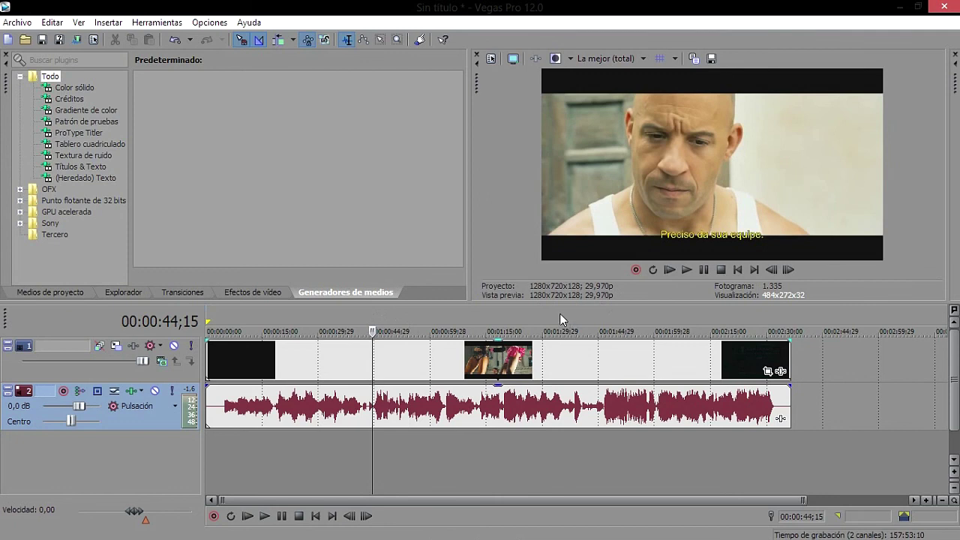
double_click(564, 315)
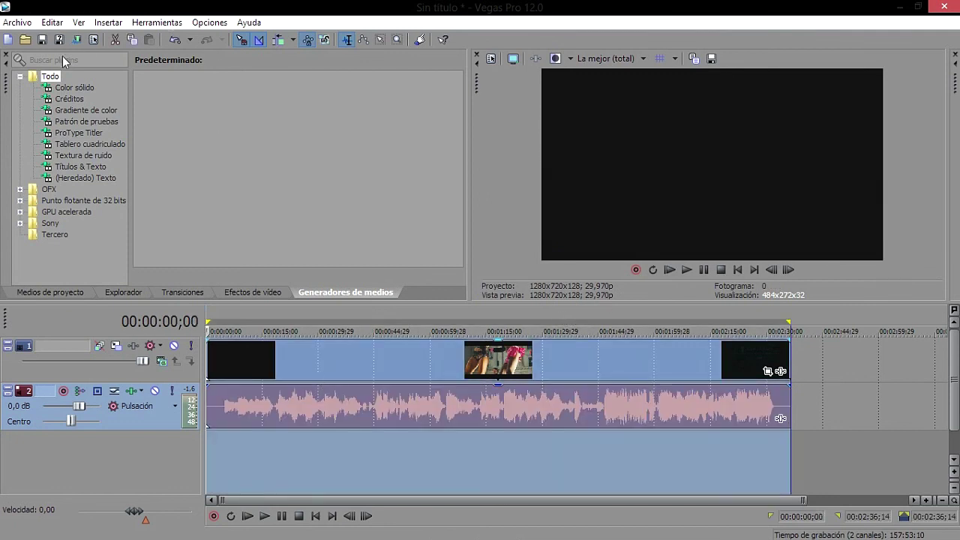
left_click(77, 41)
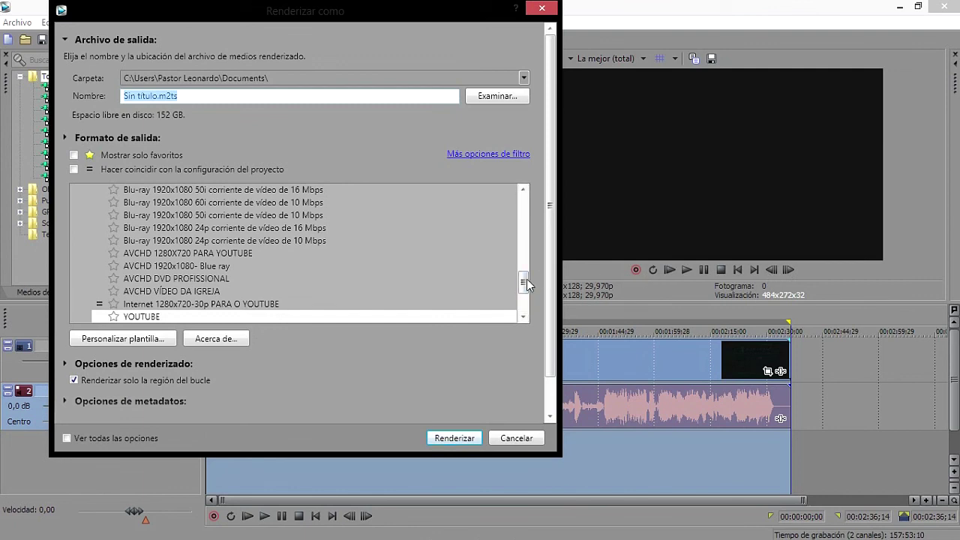
mouse_move(524, 283)
left_mouse_down()
mouse_move(523, 248)
mouse_move(523, 283)
left_mouse_up()
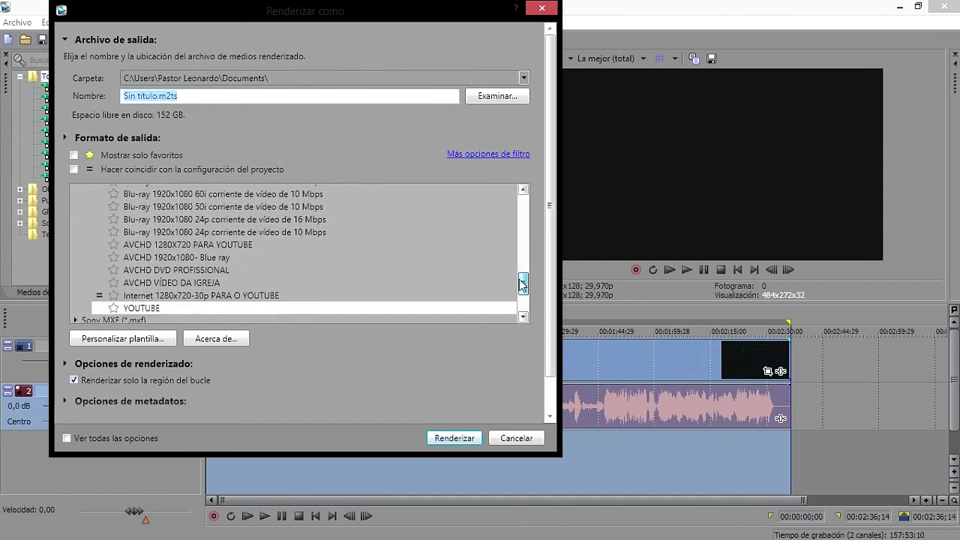
left_click_drag(522, 283, 523, 217)
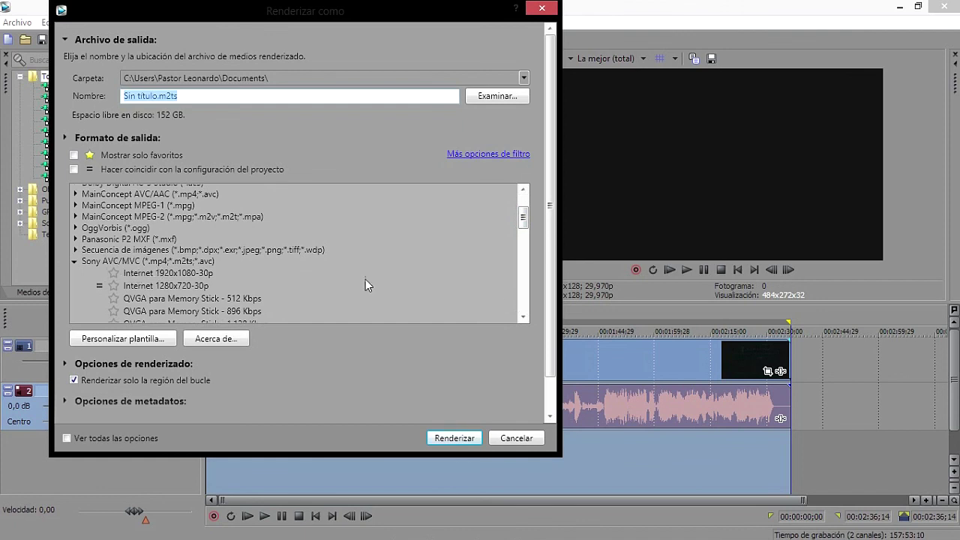
left_click(541, 8)
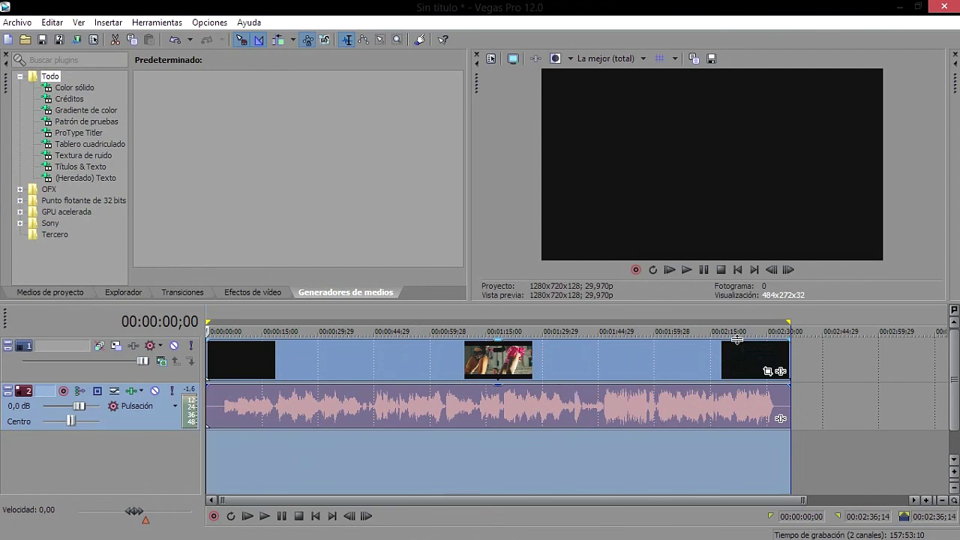
Step: Select the video and audio events, shift them slightly along the timeline, and delete the audio event together with its grouped video
left_click(866, 374)
left_click_drag(348, 361, 280, 358)
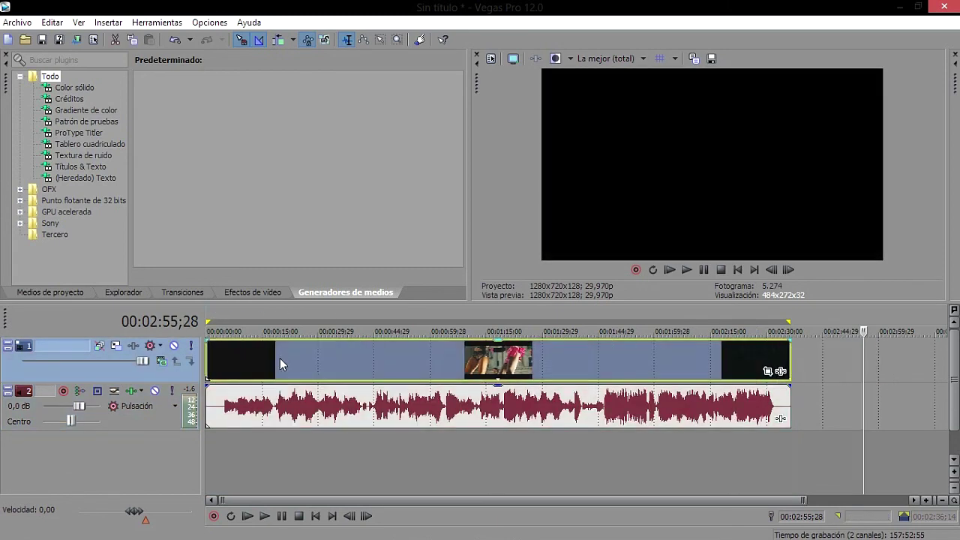
left_click(349, 360)
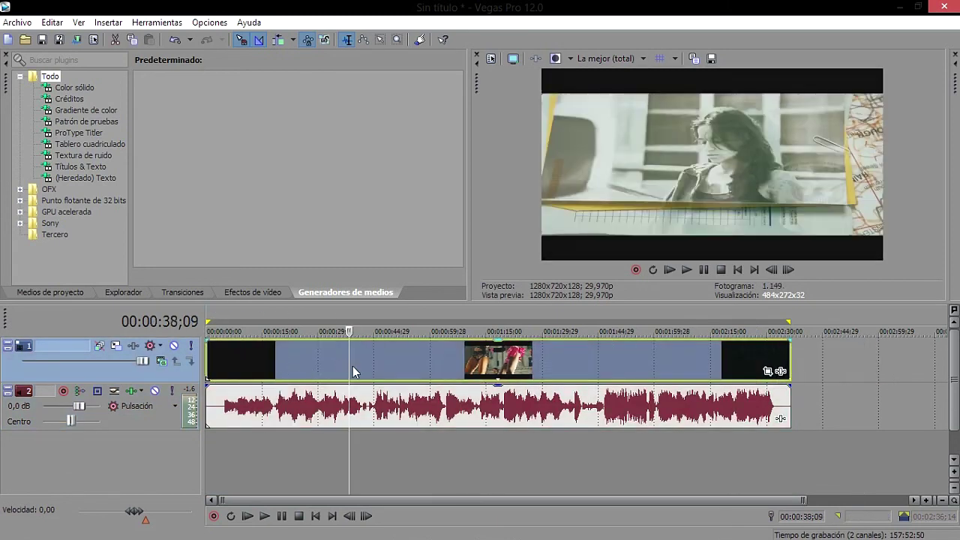
left_click(368, 406, "ctrl")
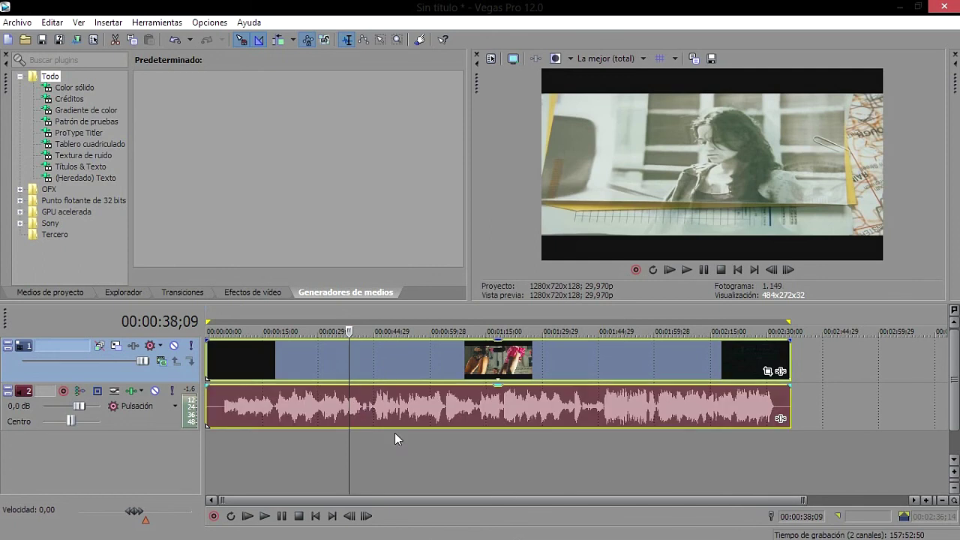
left_click_drag(384, 356, 420, 369)
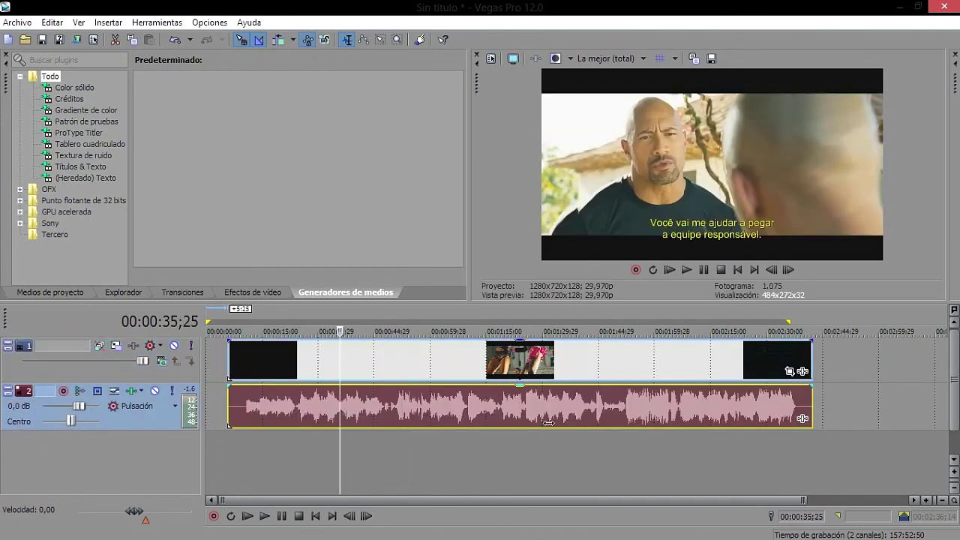
right_click(388, 418)
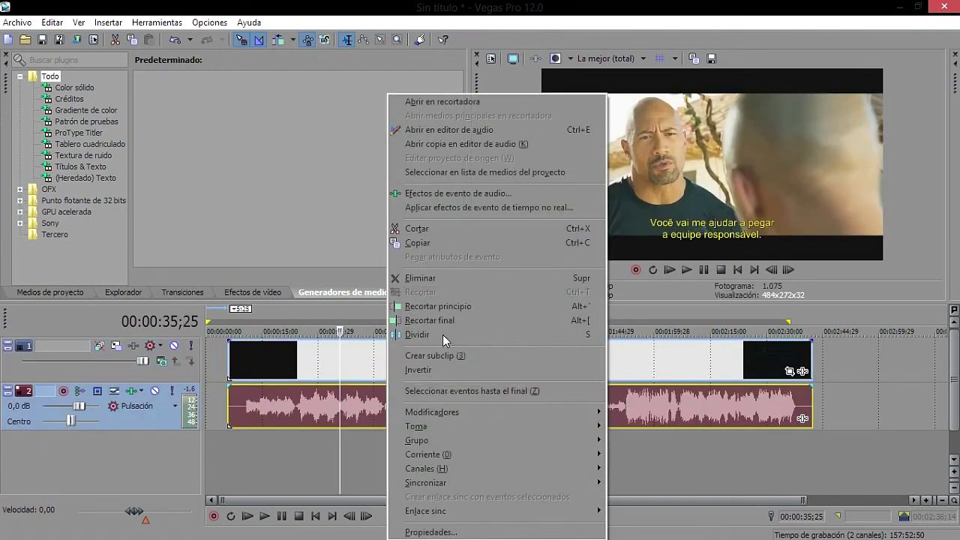
left_click(460, 282)
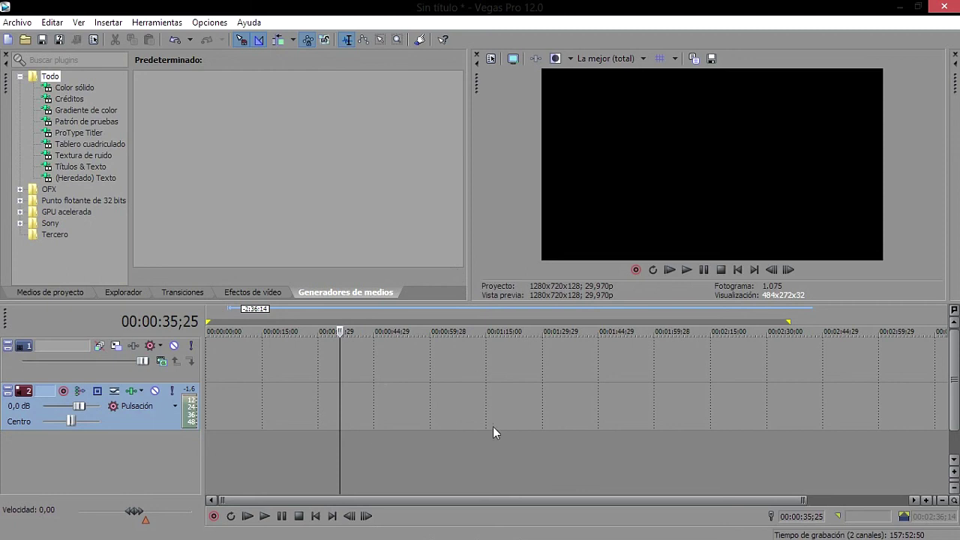
Step: Undo the deletion and move the video and audio events back to the start of the timeline
left_click(51, 23)
left_click(72, 39)
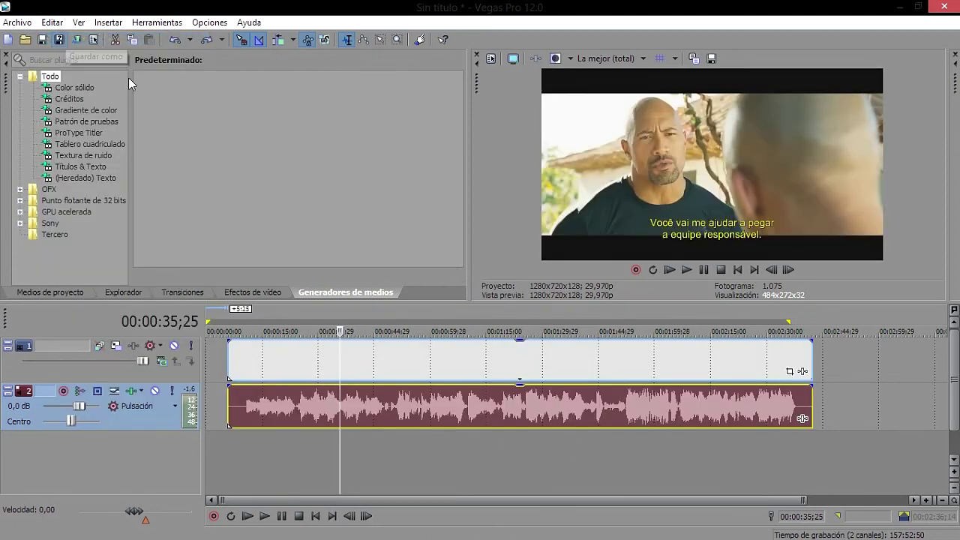
left_click_drag(471, 373, 407, 365)
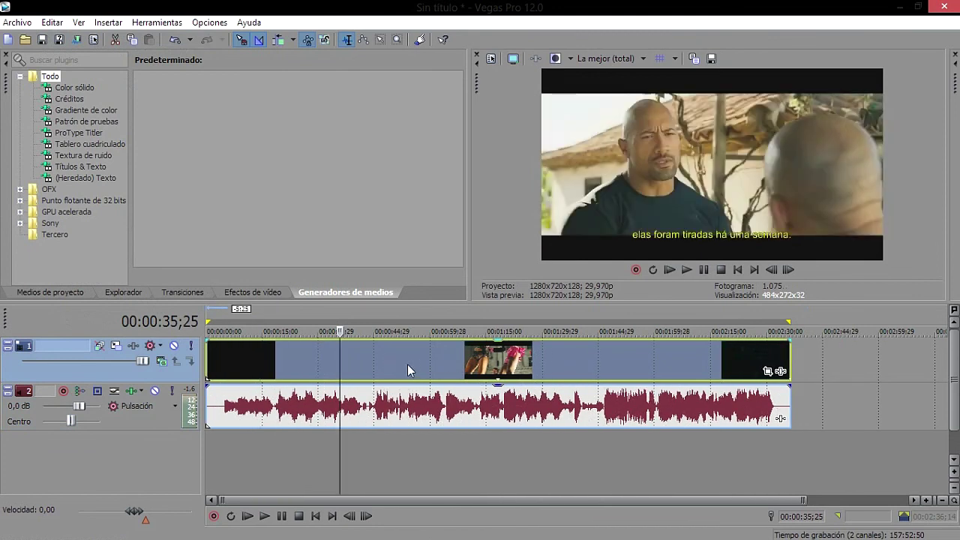
Step: Select the video and audio events together, ungroup them, and check that each can be selected separately
left_click(411, 404)
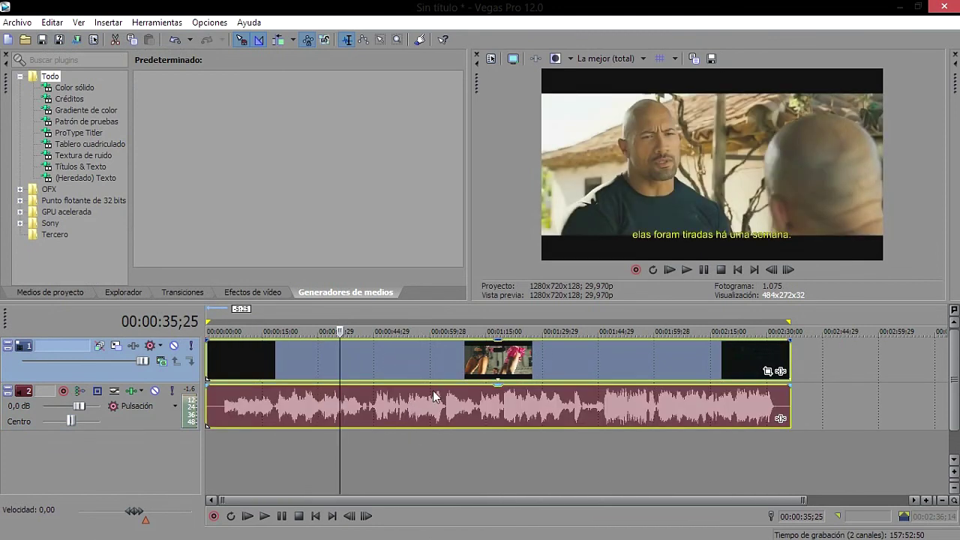
left_click_drag(325, 402, 428, 395)
key("ctrl+z")
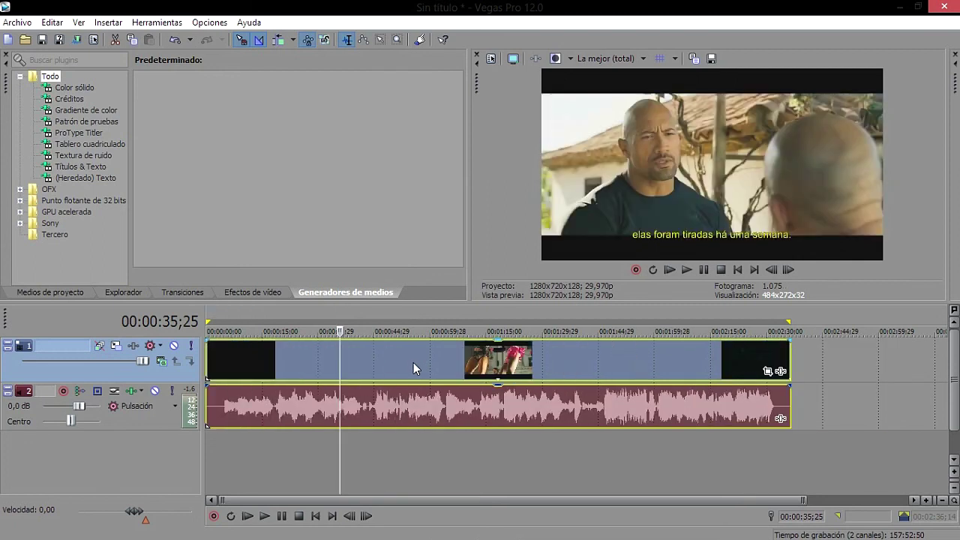
left_click_drag(438, 398, 407, 410)
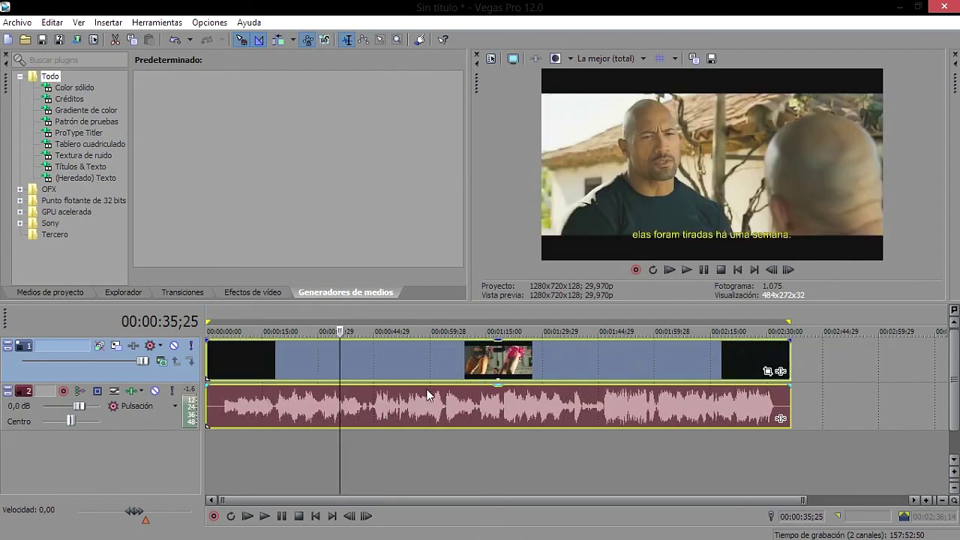
left_click(433, 368)
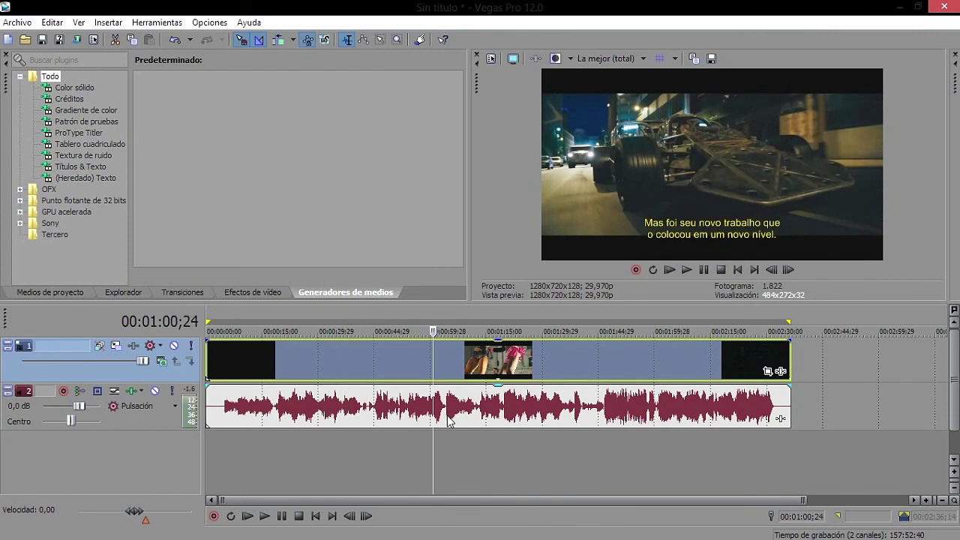
left_click(449, 418)
left_click_drag(472, 415, 441, 411)
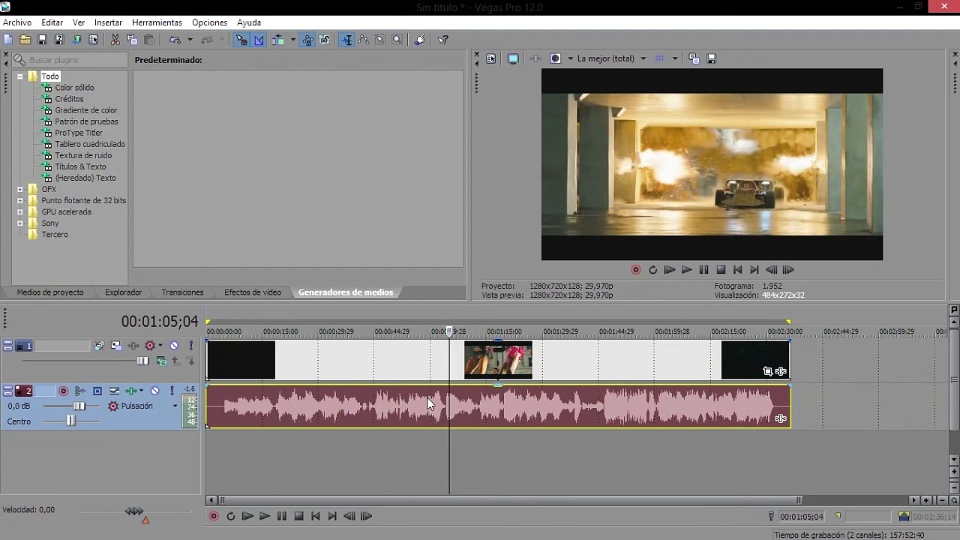
Step: Delete only the audio event on track 2, leaving the video event on track 1
left_click(367, 411)
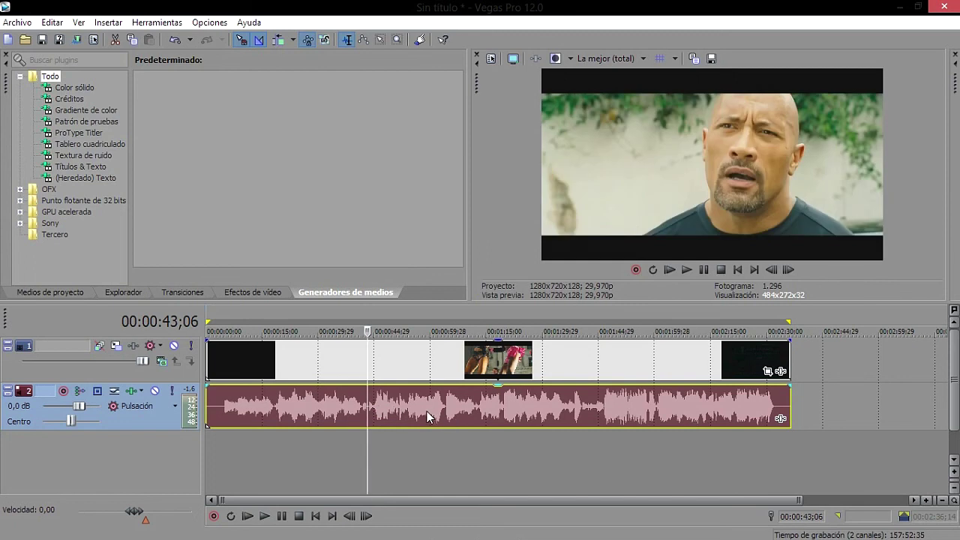
left_click_drag(426, 410, 335, 407)
right_click(335, 407)
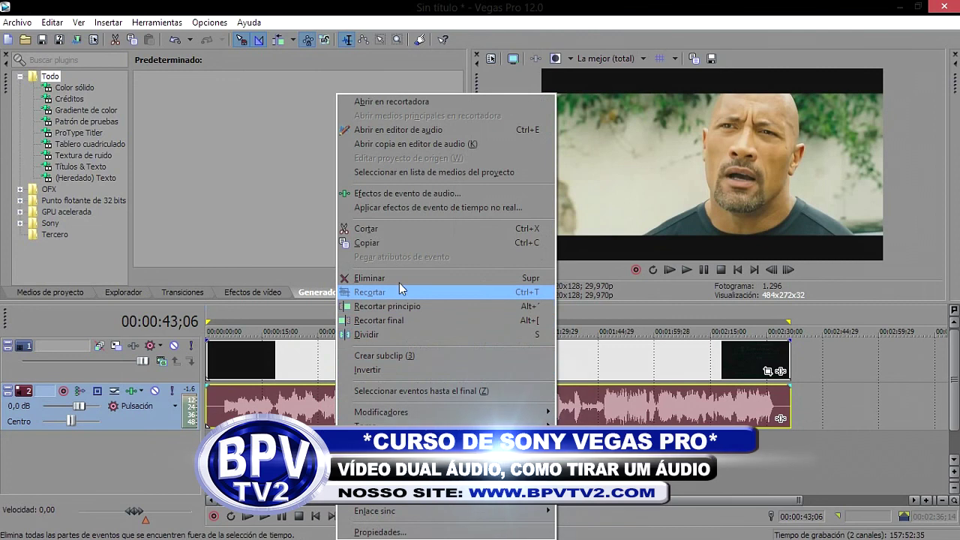
left_click(403, 280)
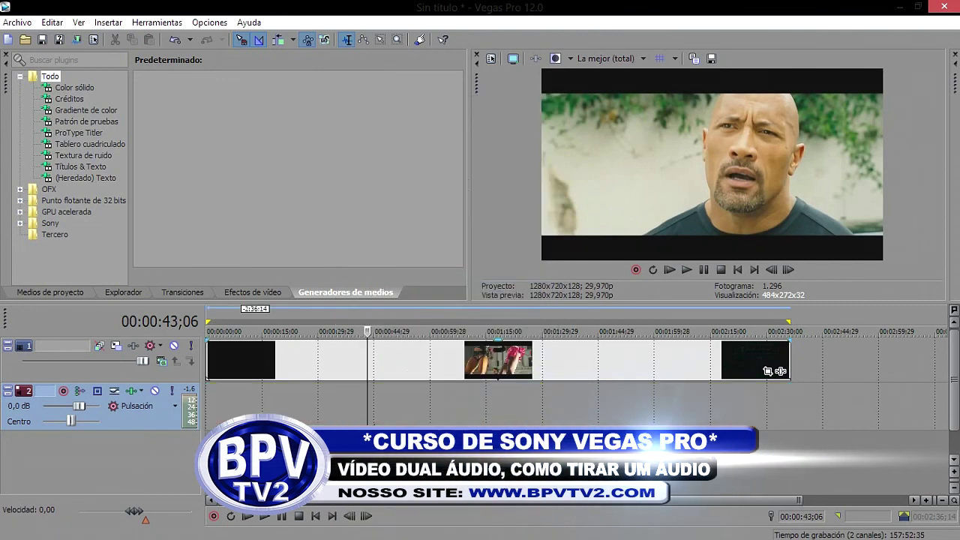